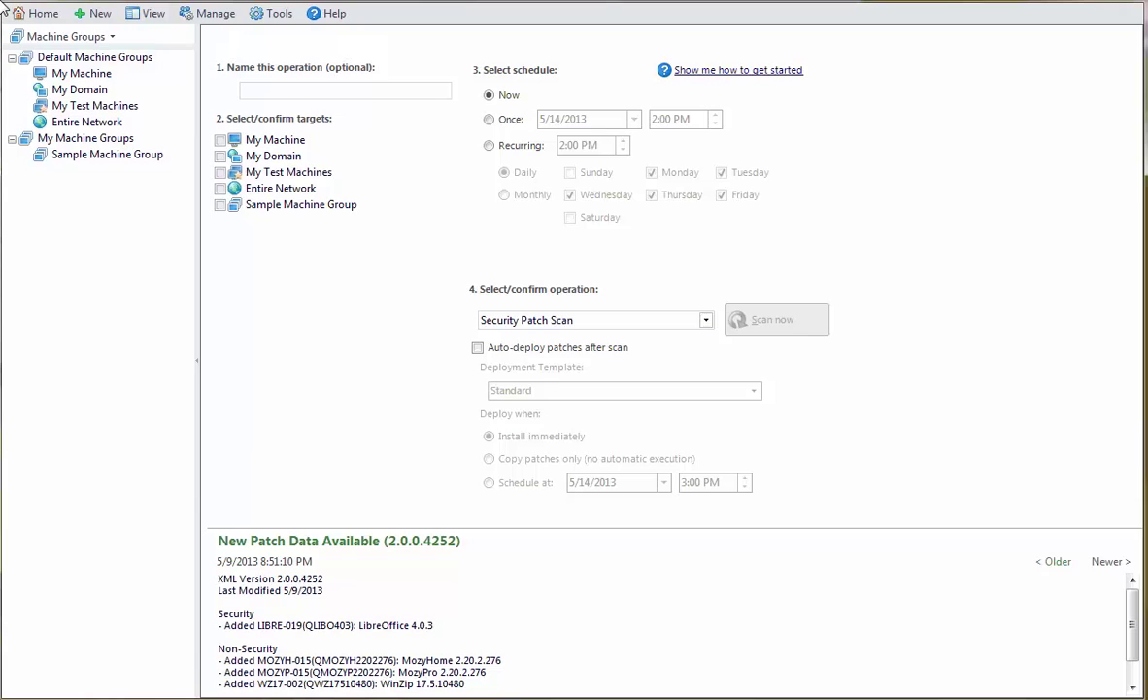
Step: Open the Operations settings and show the configured distribution servers, their synchronization schedules and IP ranges
left_click(279, 21)
left_click(317, 163)
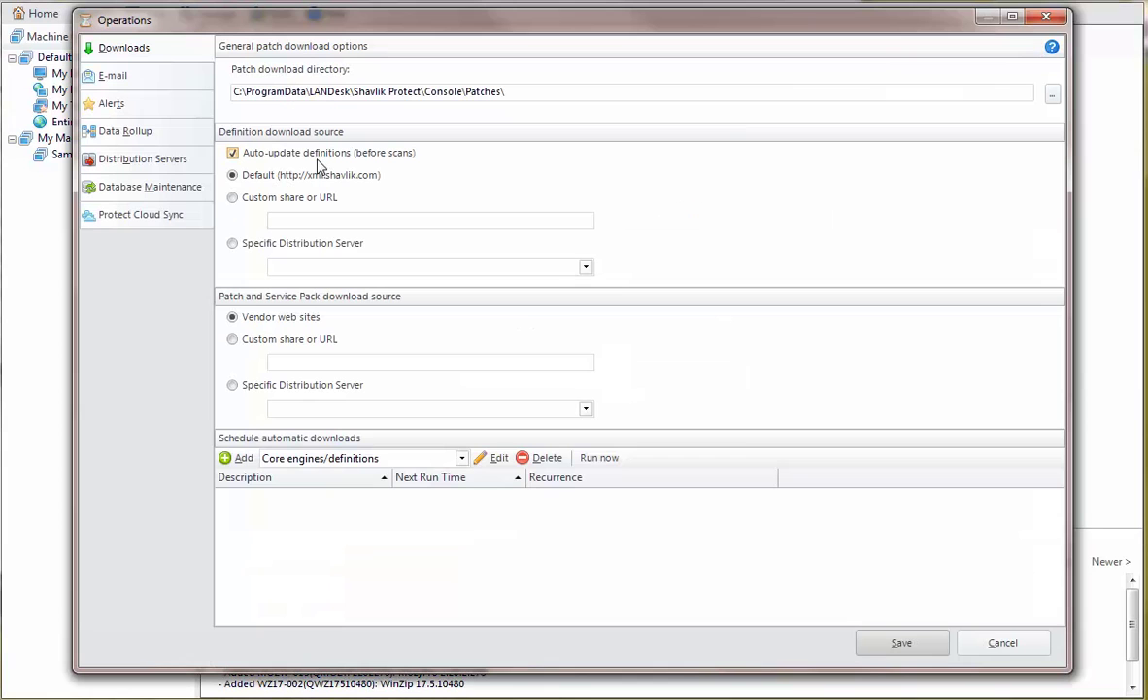
left_click(141, 160)
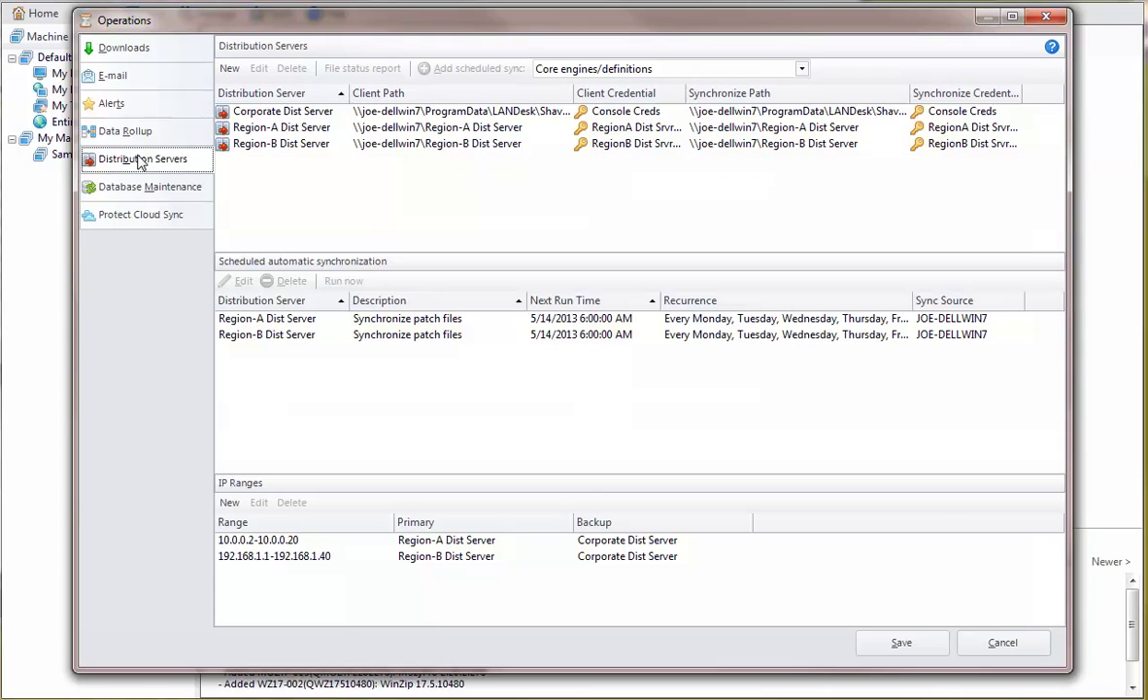
Step: Test the synchronize path connection of Region-A Dist Server and close its settings without saving
left_click(265, 130)
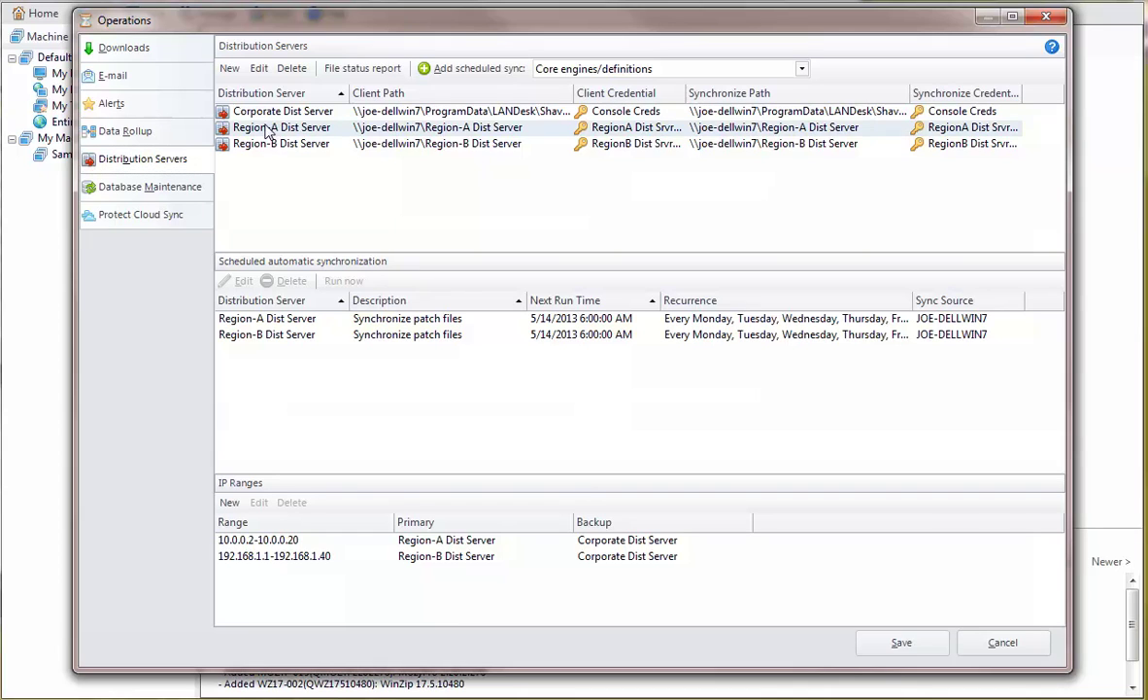
left_click(259, 70)
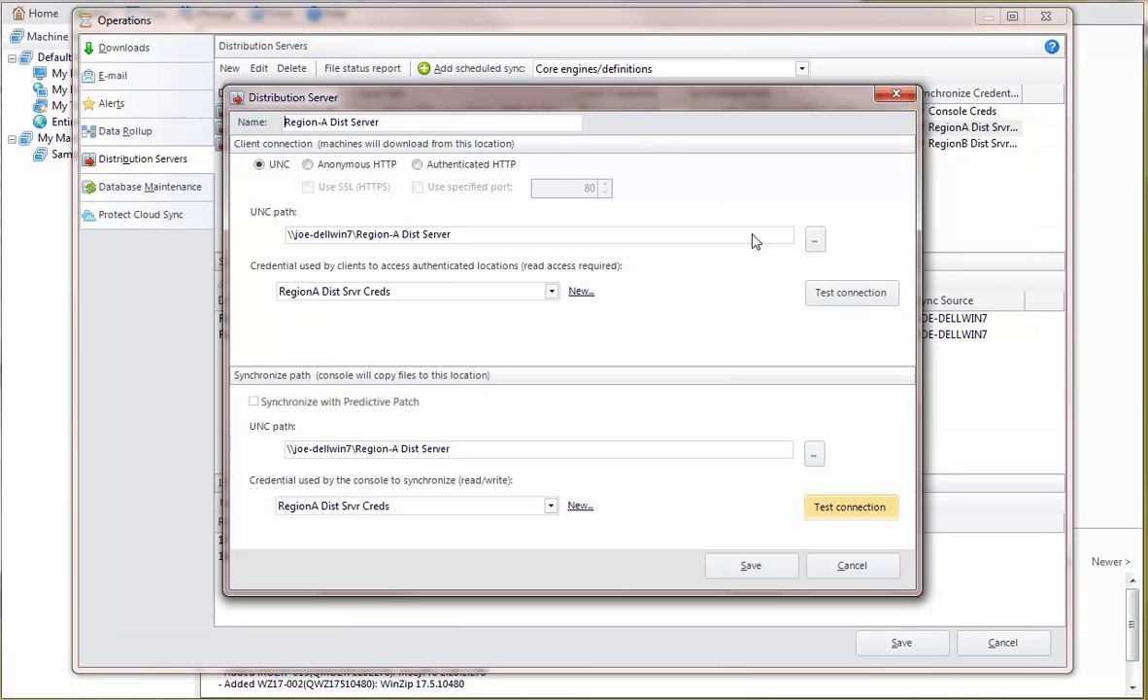
left_click(813, 506)
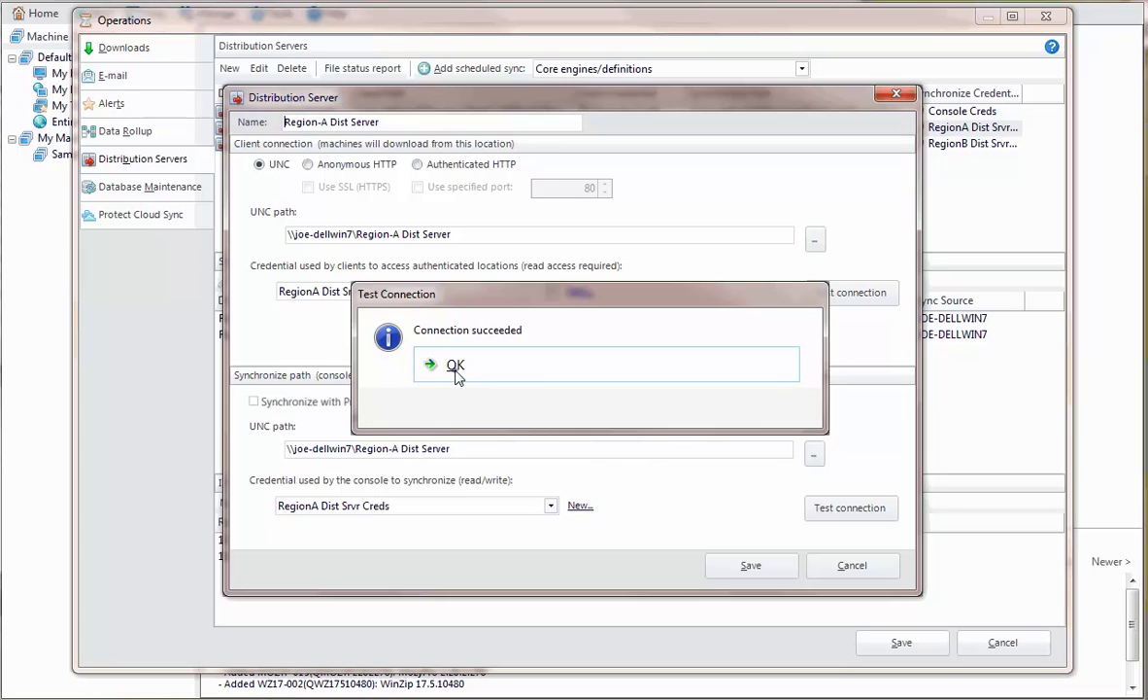
left_click(427, 355)
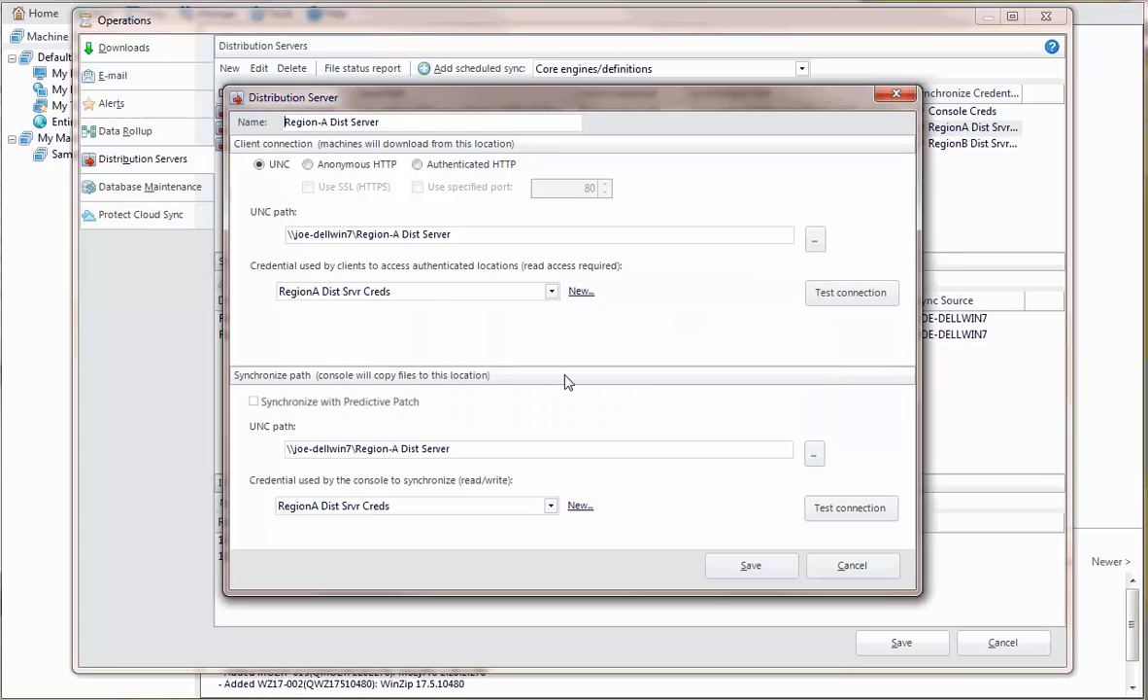
left_click(843, 568)
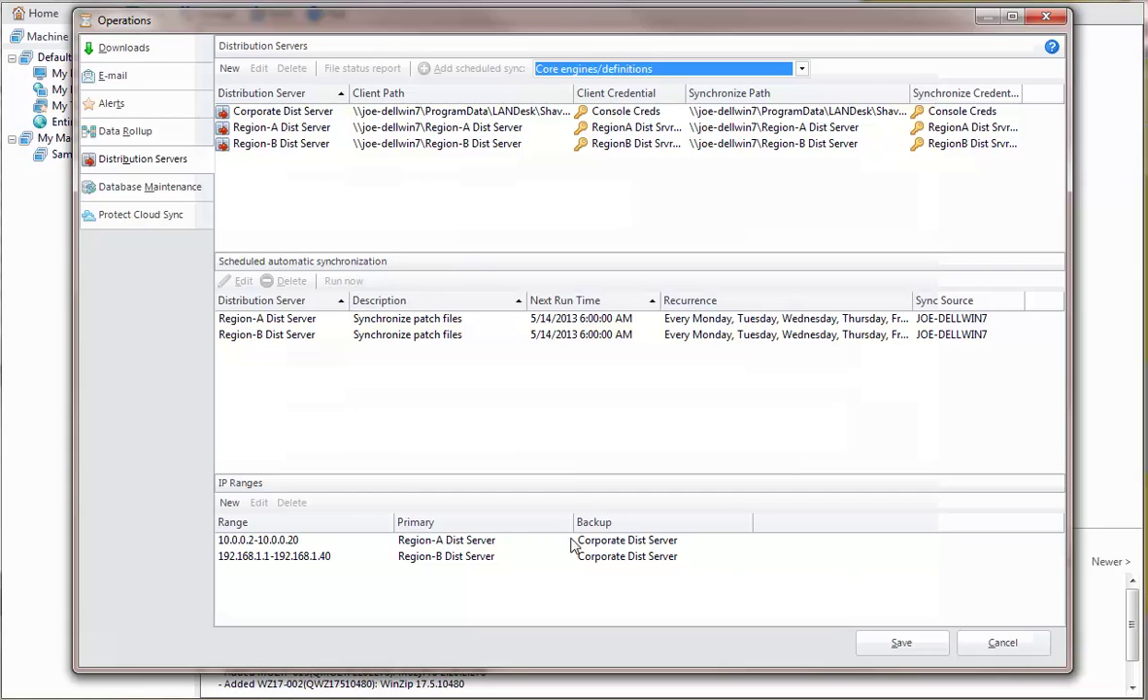
Step: Compare the patch download directory with the paths and credentials of Corporate Dist Server, leaving its settings unsaved
left_click(146, 52)
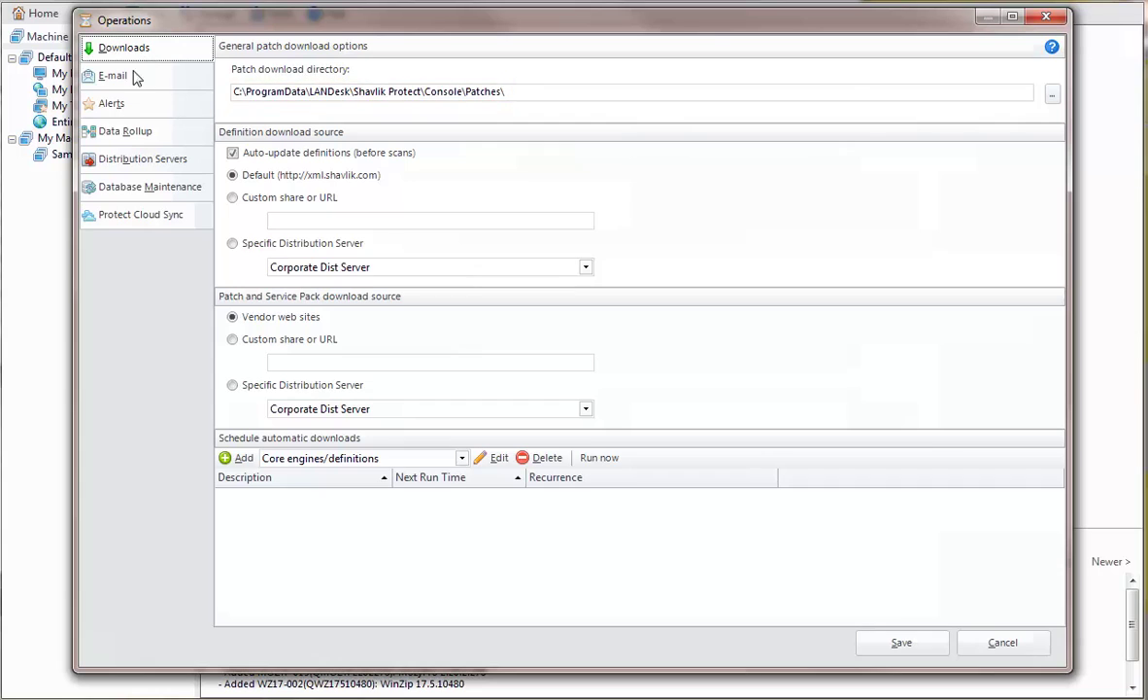
left_click(131, 165)
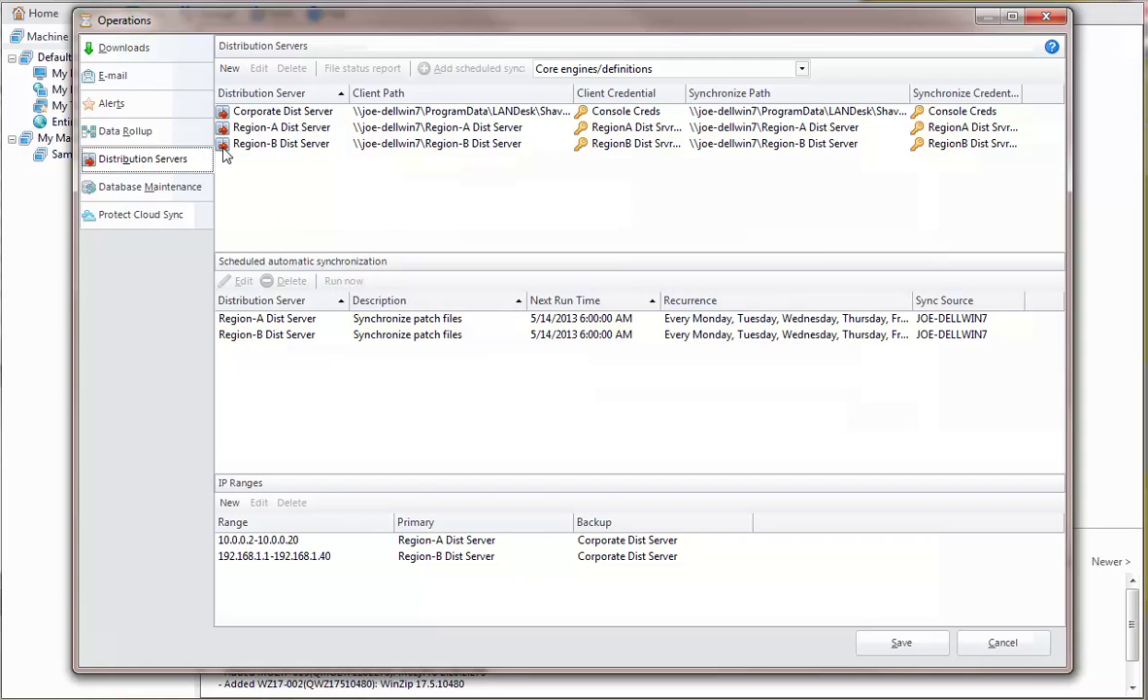
left_click(260, 115)
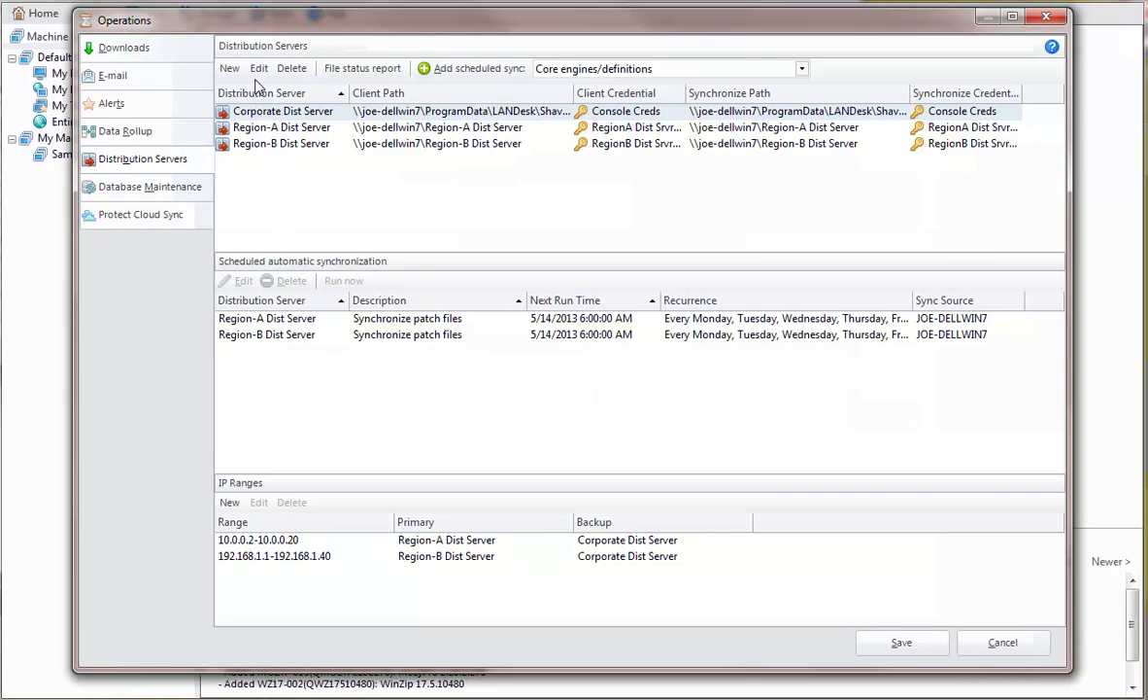
left_click(258, 69)
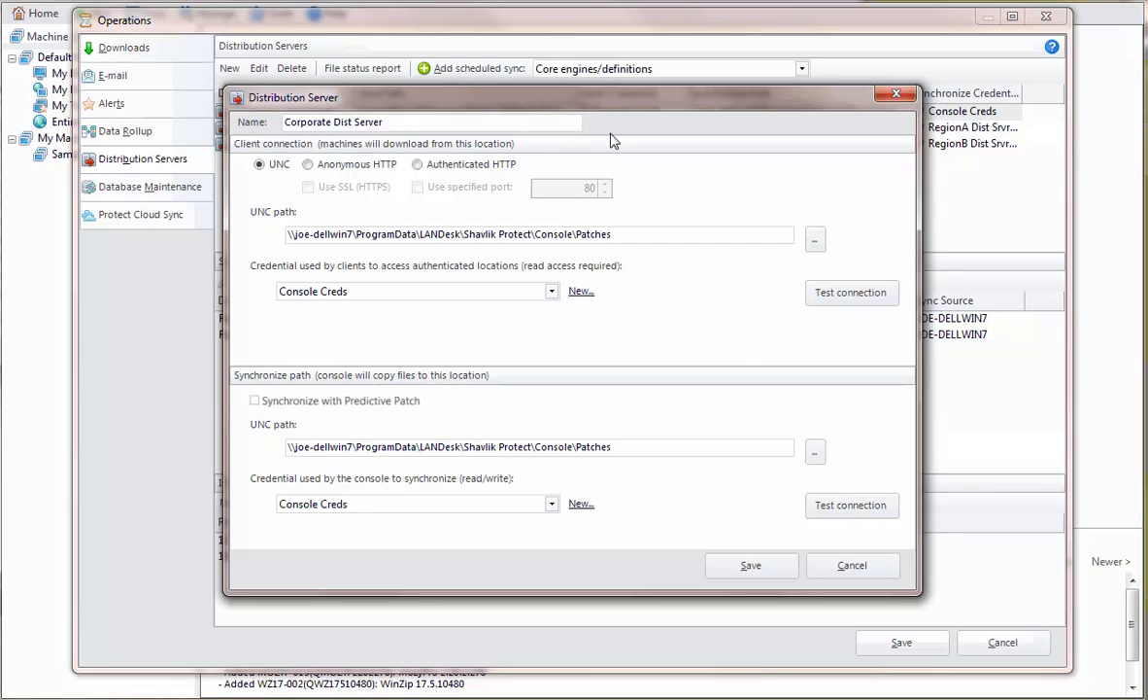
left_click(851, 565)
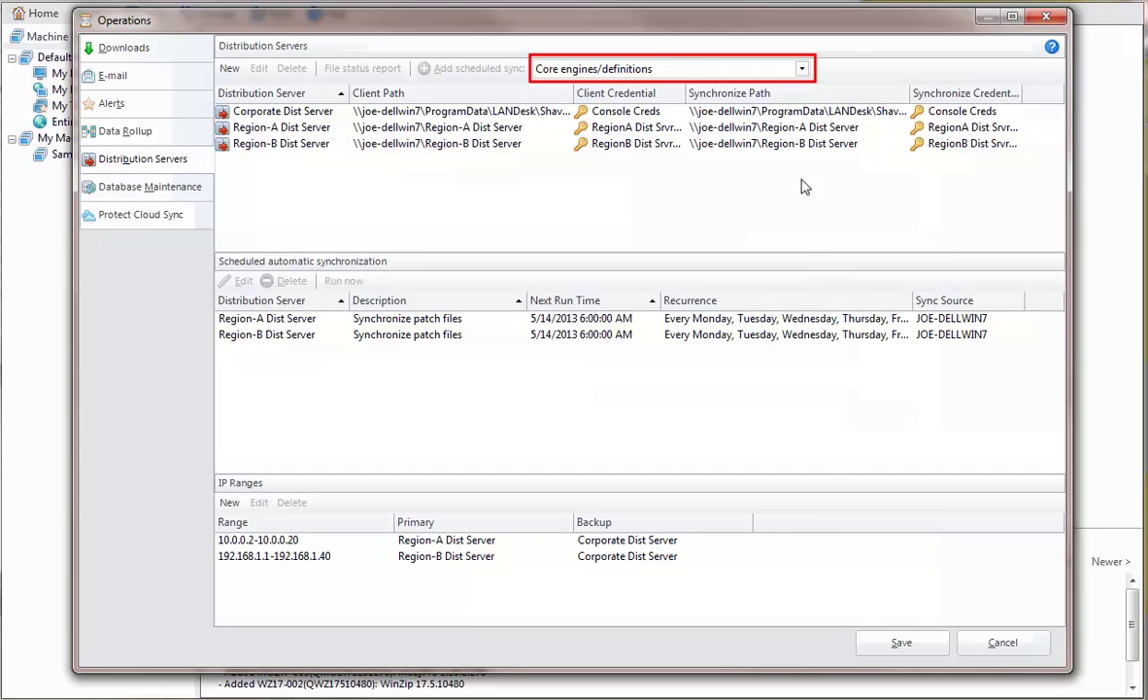
Step: View the scheduled synchronization options of Region-A Dist Server for all engines, definitions, and patch downloads, and dismiss them without saving
left_click(801, 69)
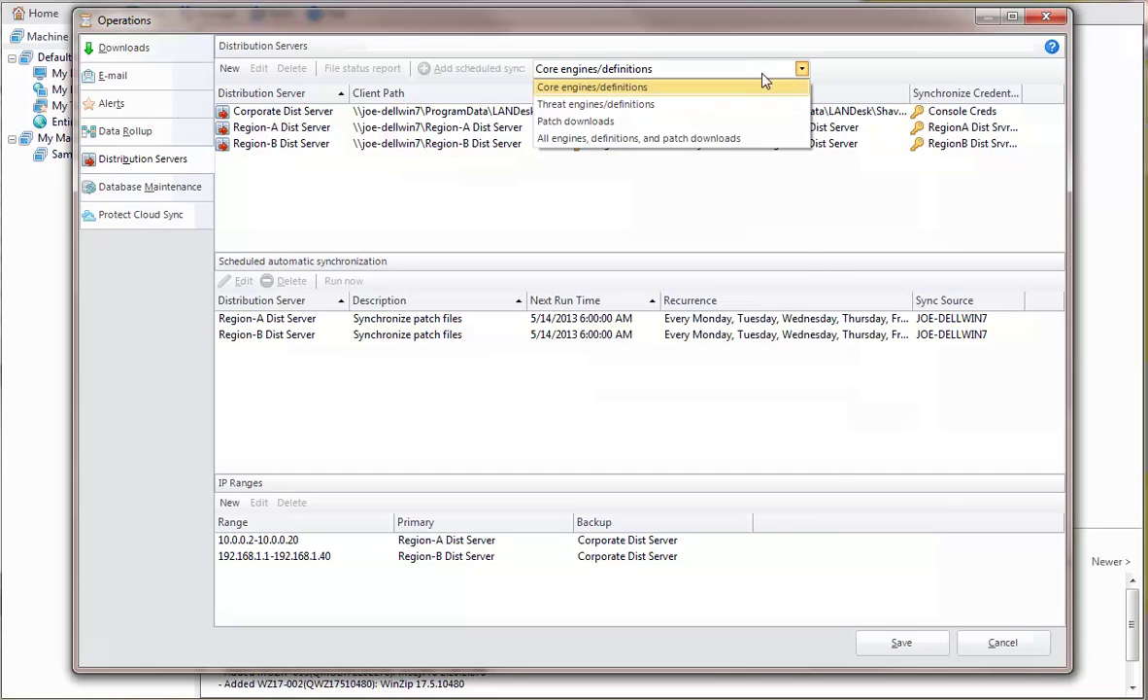
left_click(692, 138)
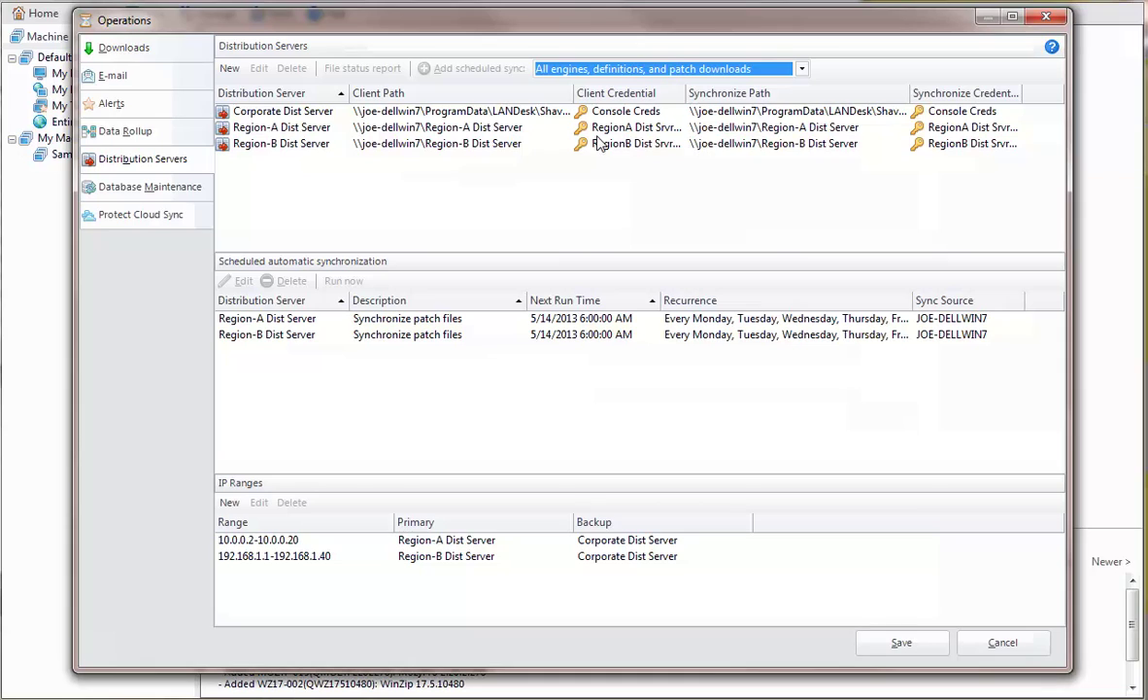
left_click(309, 133)
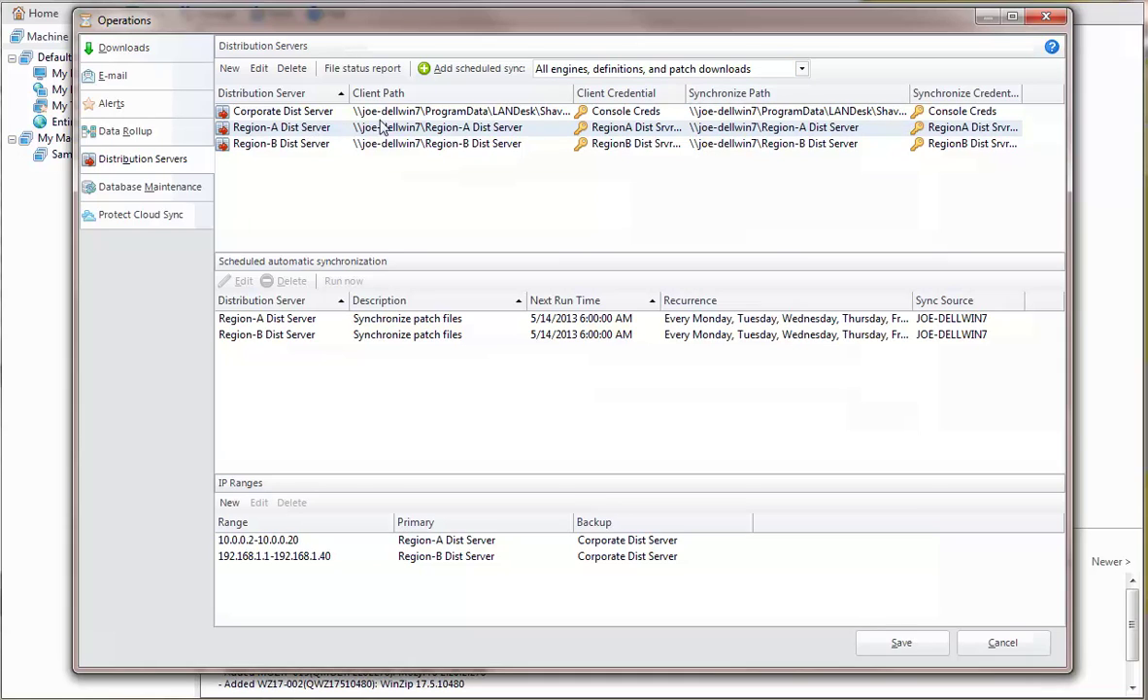
left_click(452, 74)
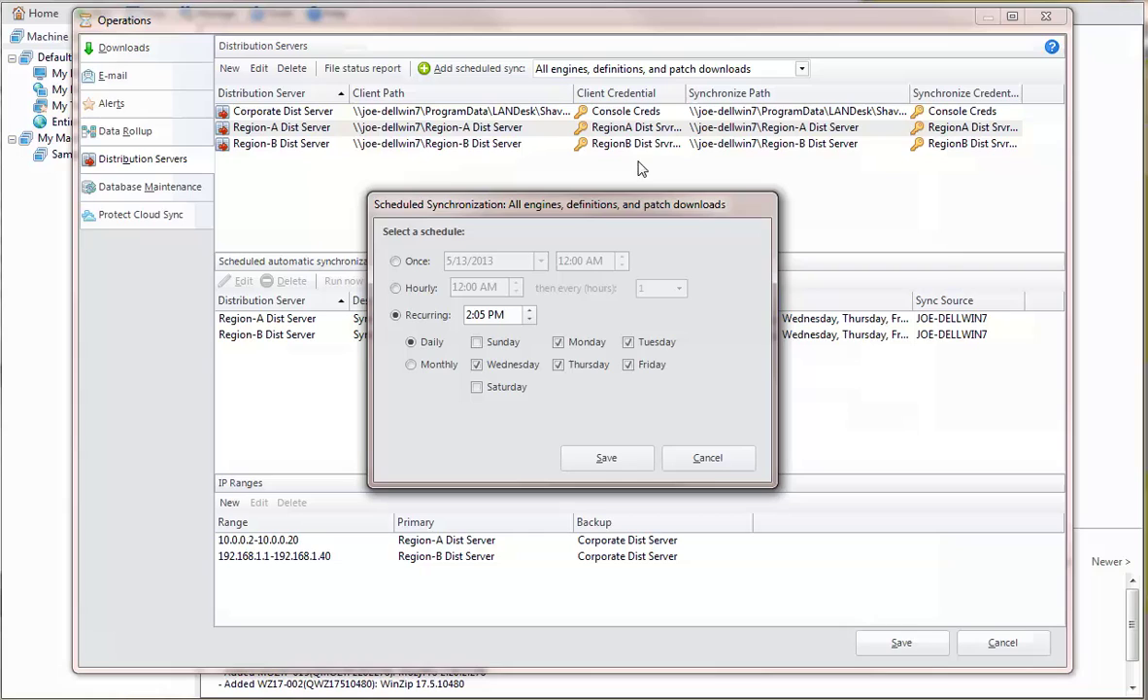
left_click(707, 457)
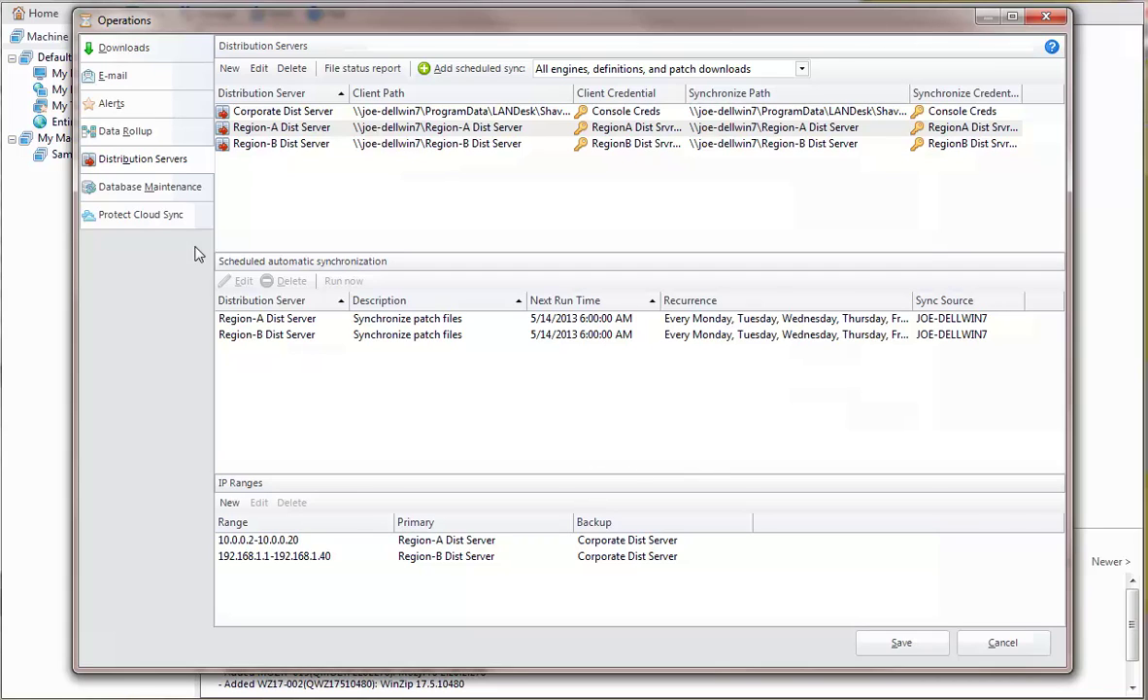
Step: Review the download source options and the files in the Region-A Dist Server folder, and close the Operations settings without saving
left_click(152, 49)
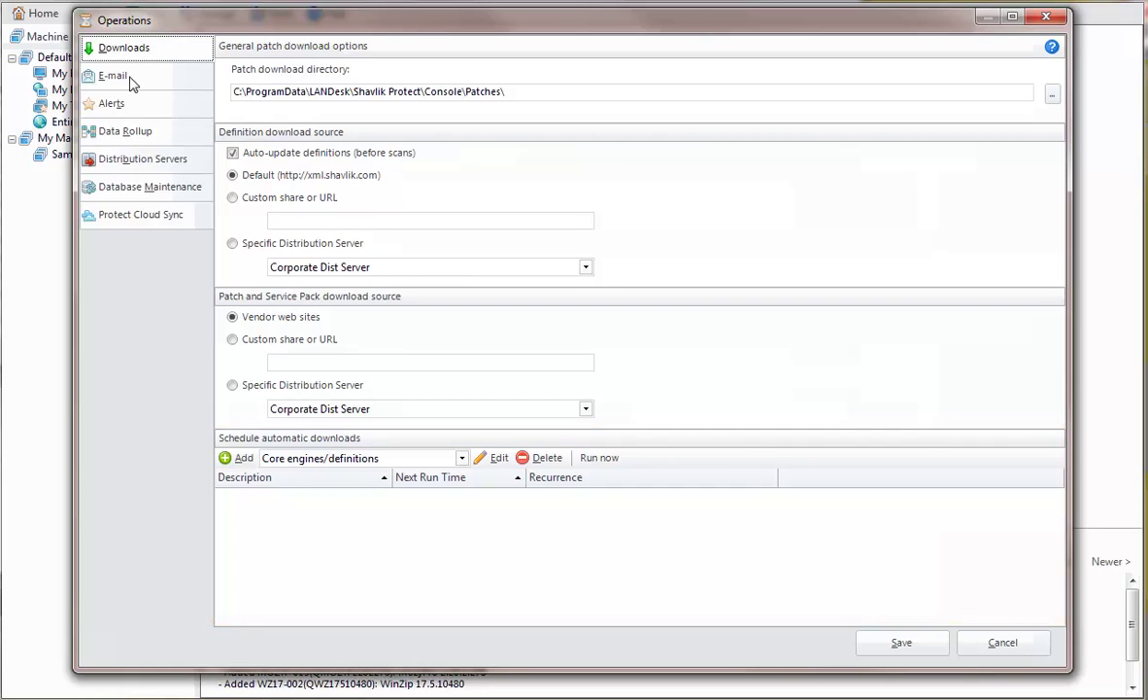
left_click(126, 161)
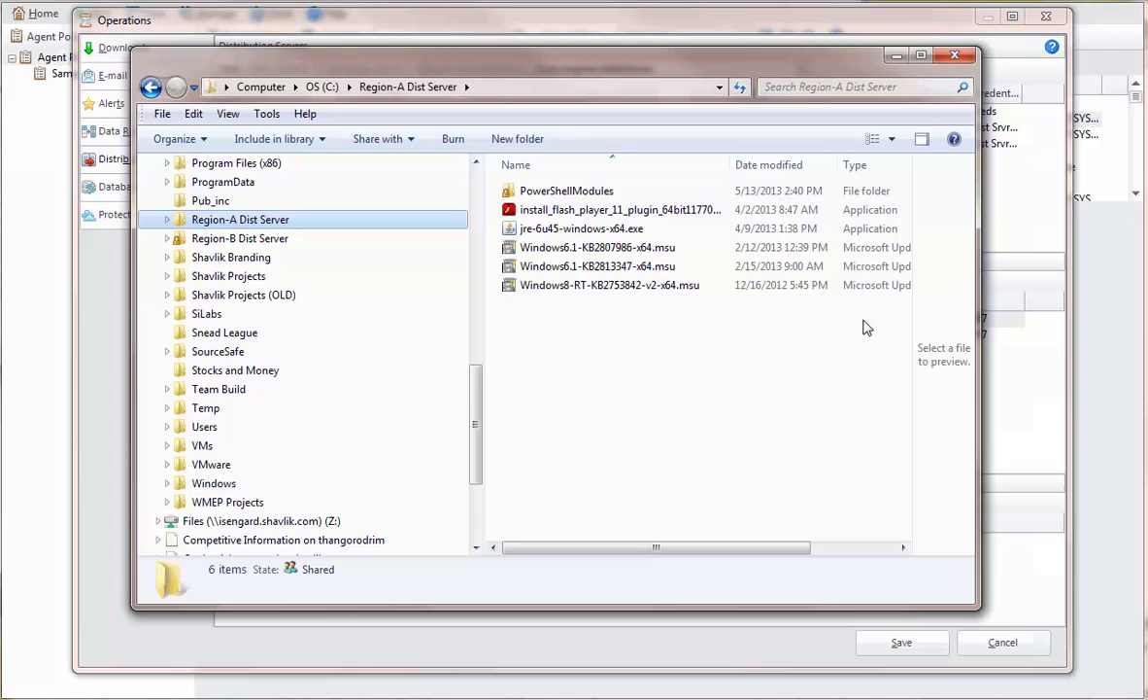
left_click(954, 56)
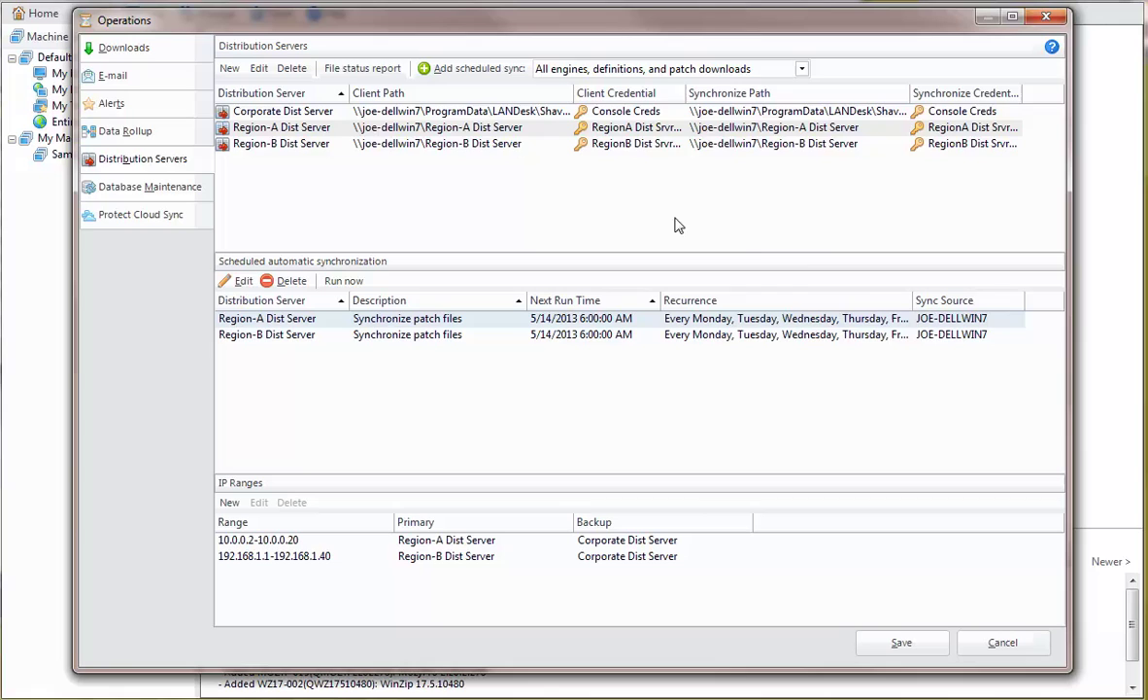
left_click(1001, 642)
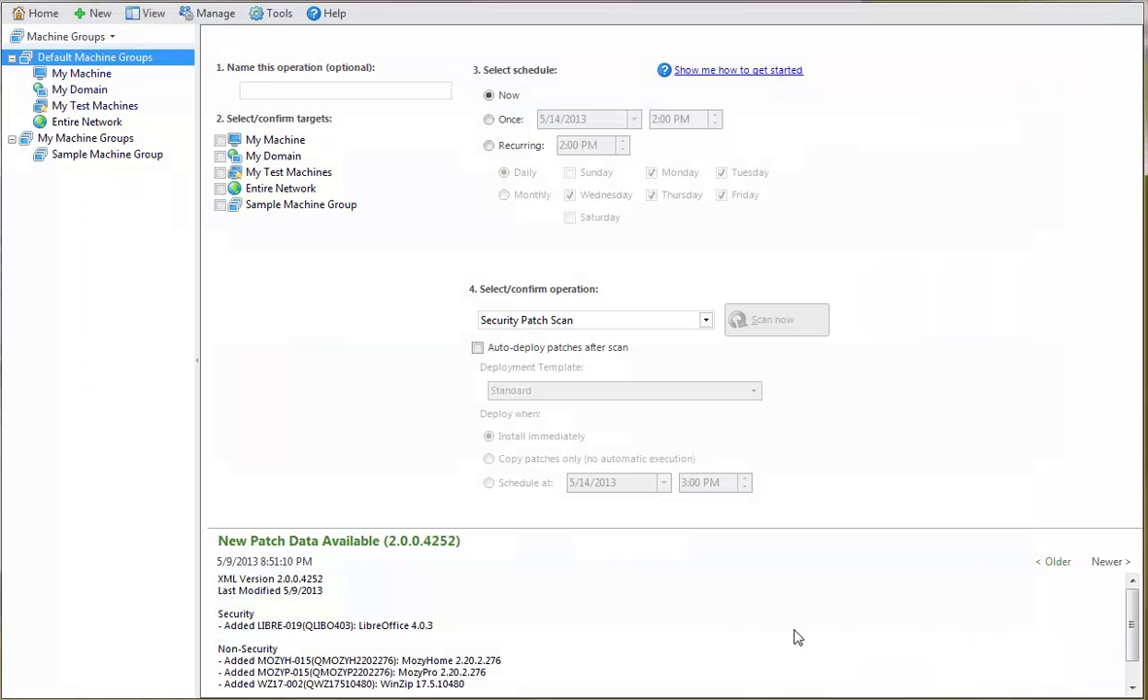
Step: Examine the distribution server settings of Sample Deployment Template and close the template without saving
left_click(107, 36)
left_click(62, 118)
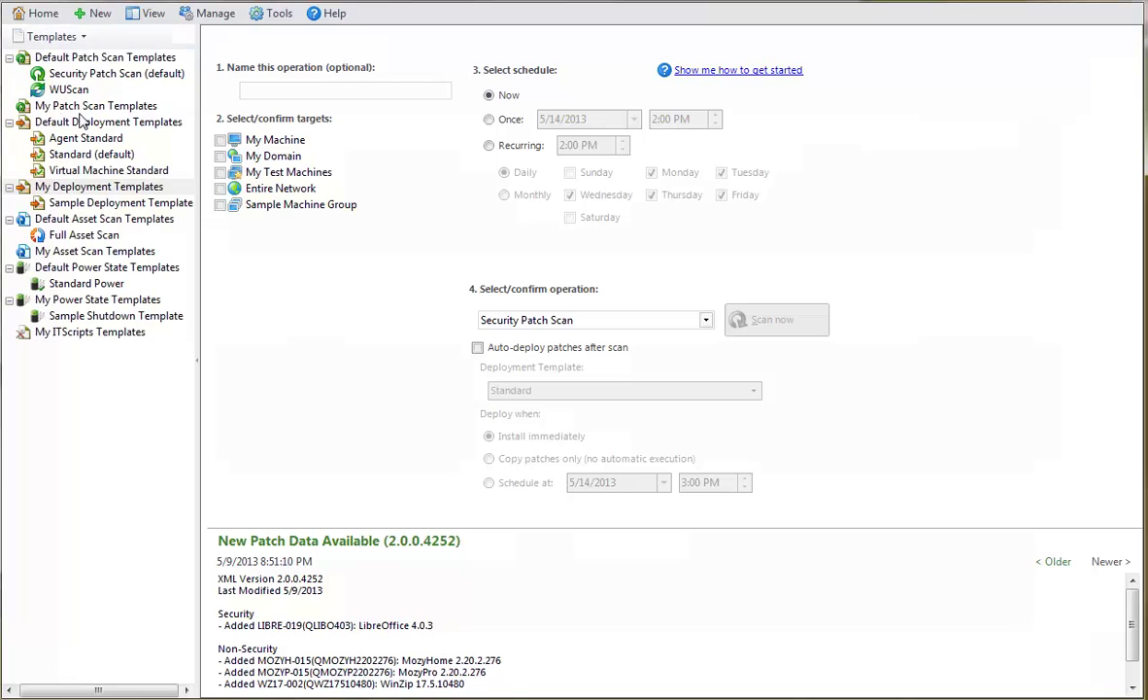
double_click(141, 201)
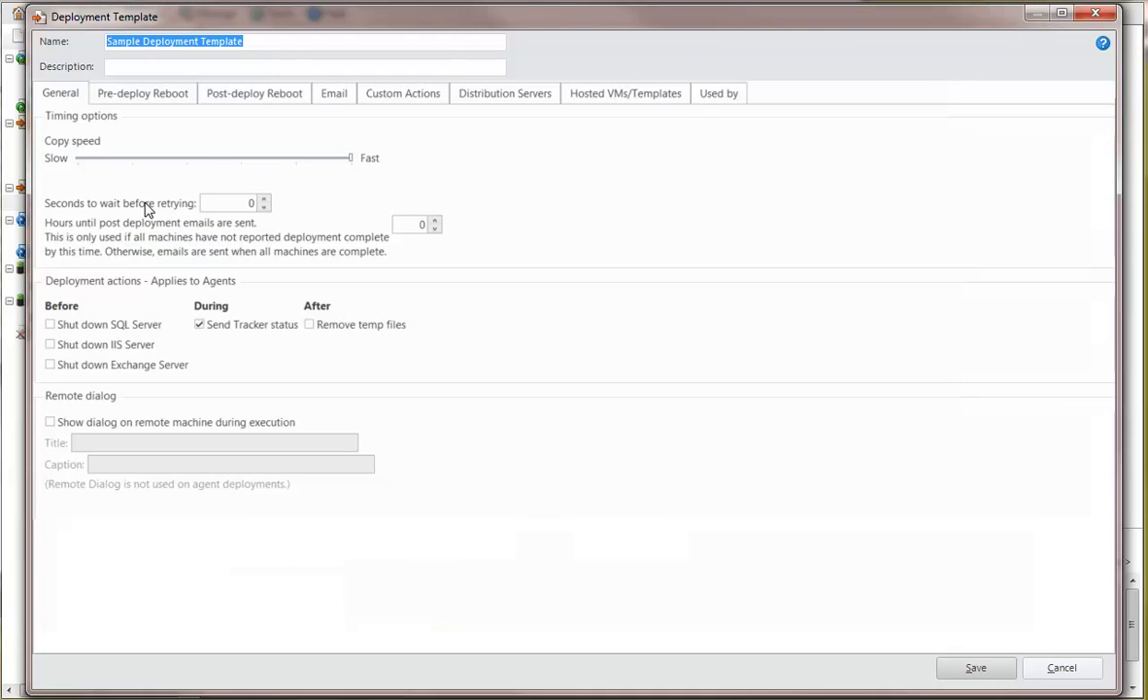
left_click(494, 94)
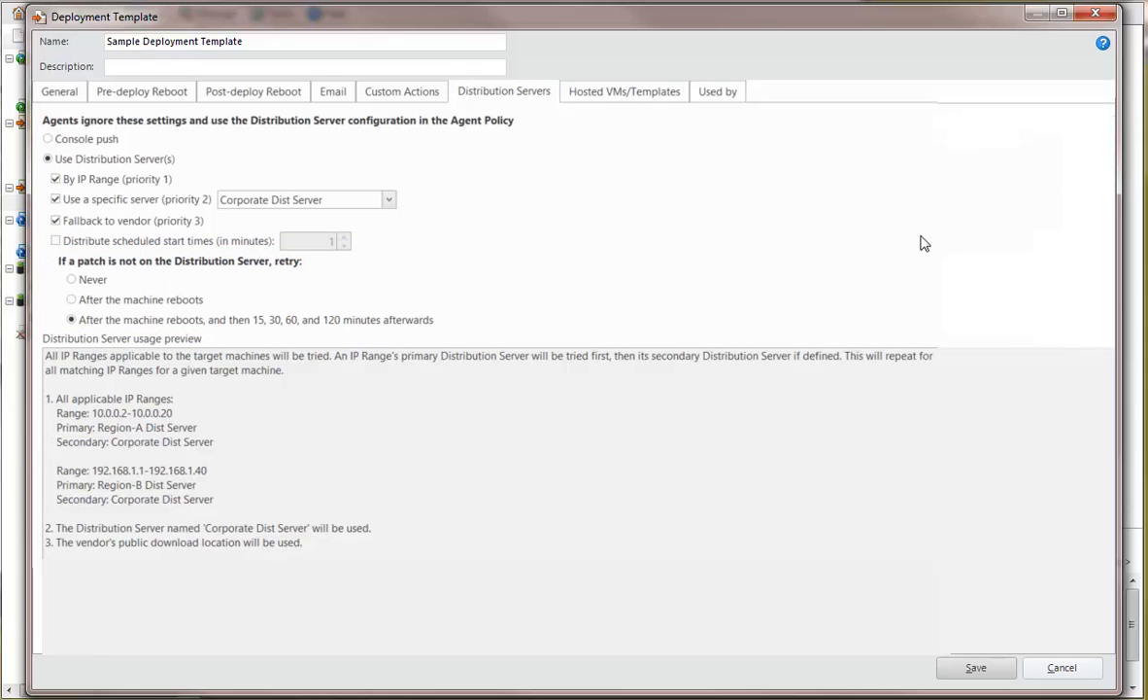
left_click(1074, 669)
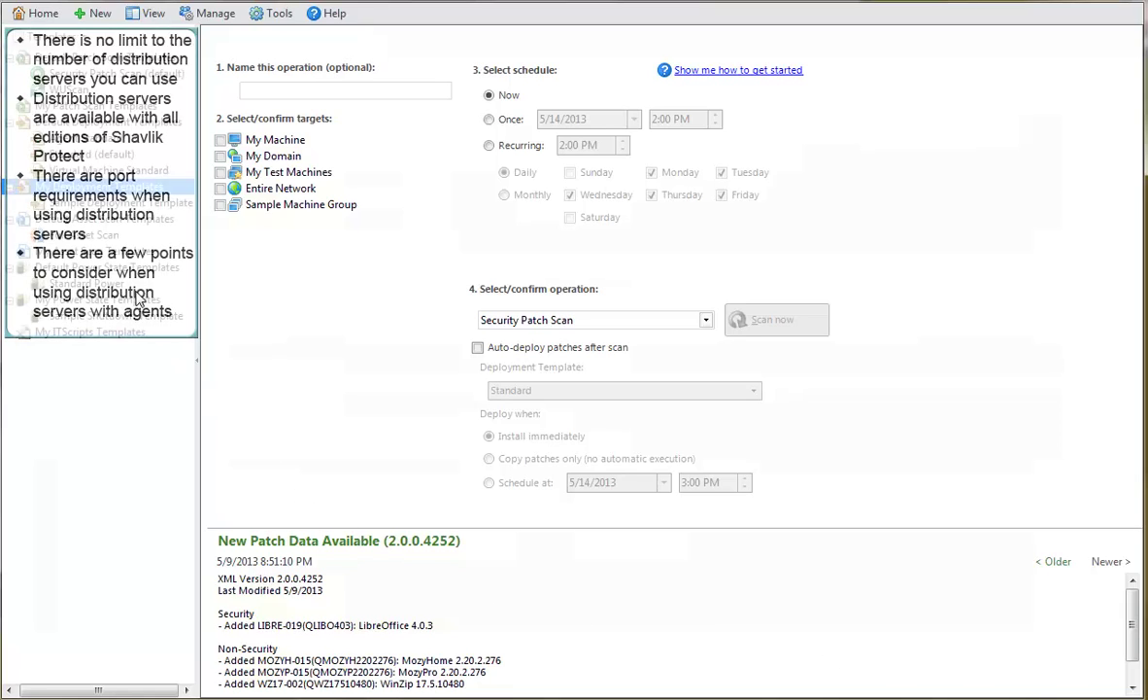
Step: Open Sample Agent Policy and review its download location settings and threat tasks
left_click(66, 37)
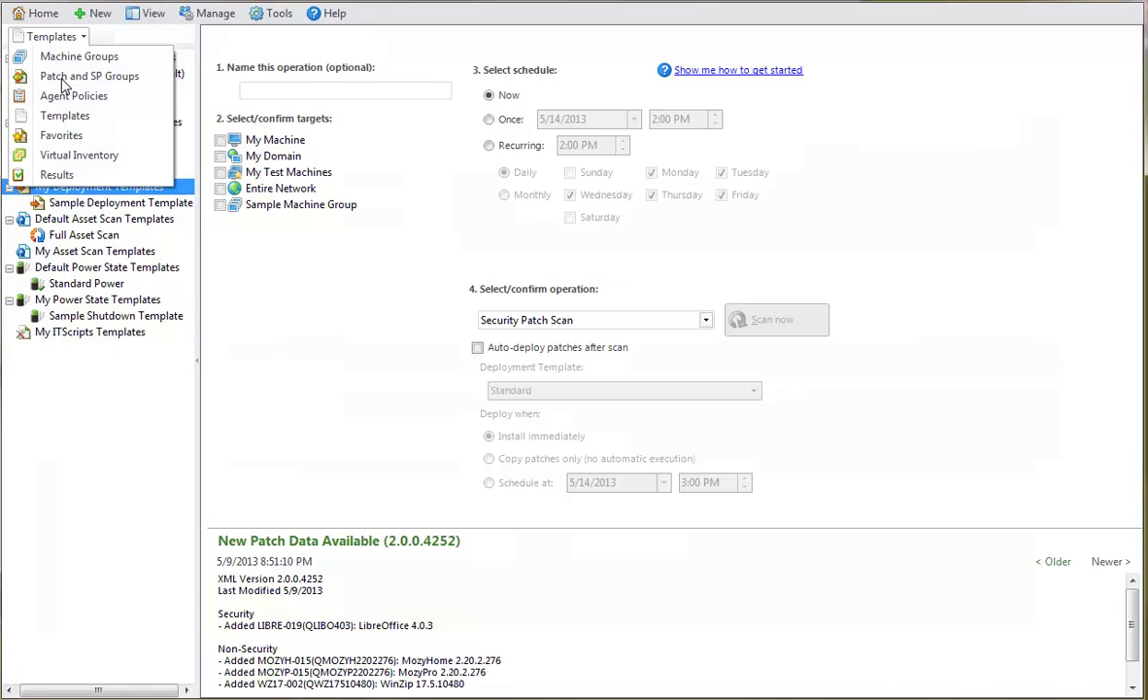
left_click(64, 95)
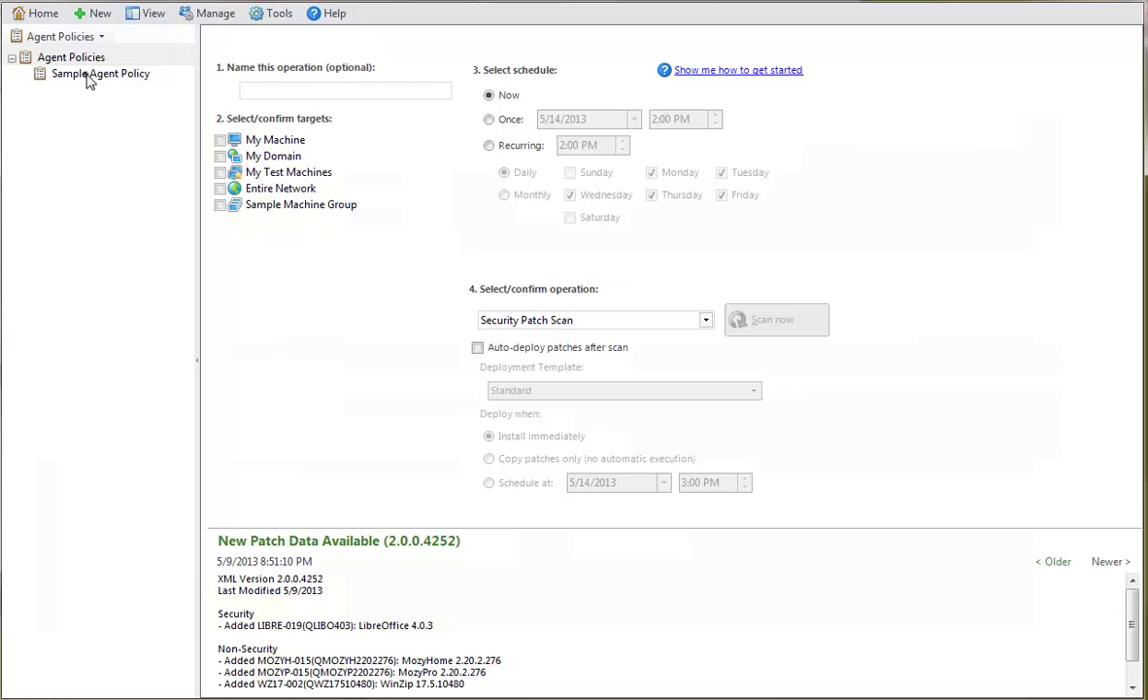
double_click(87, 75)
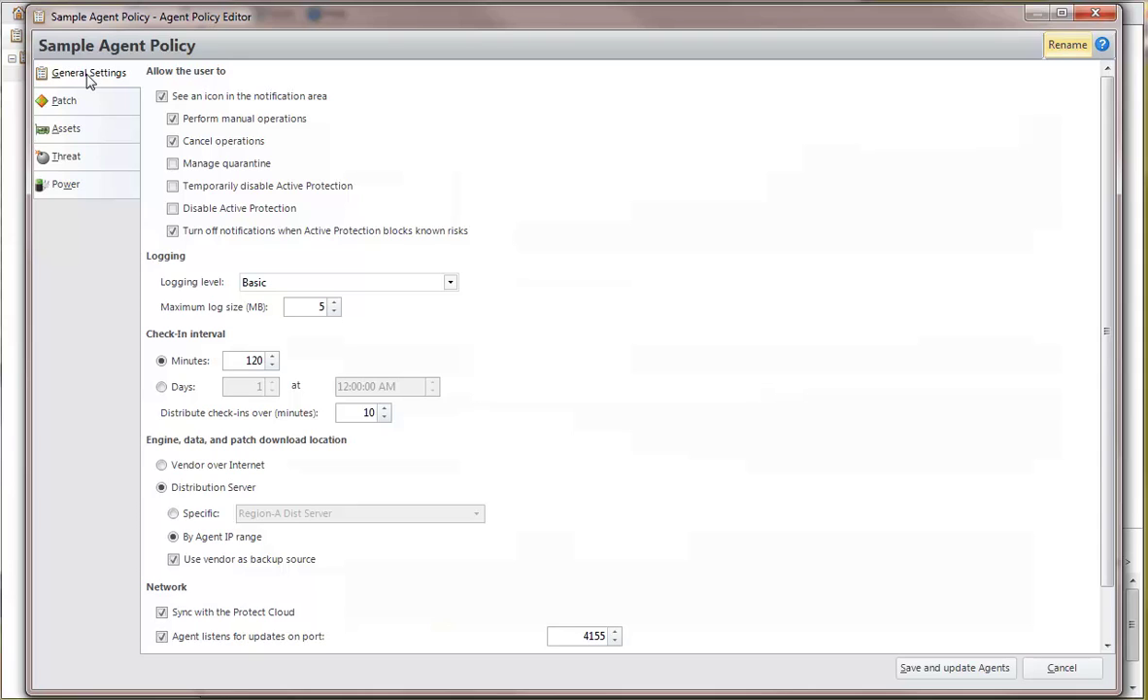
left_click(67, 156)
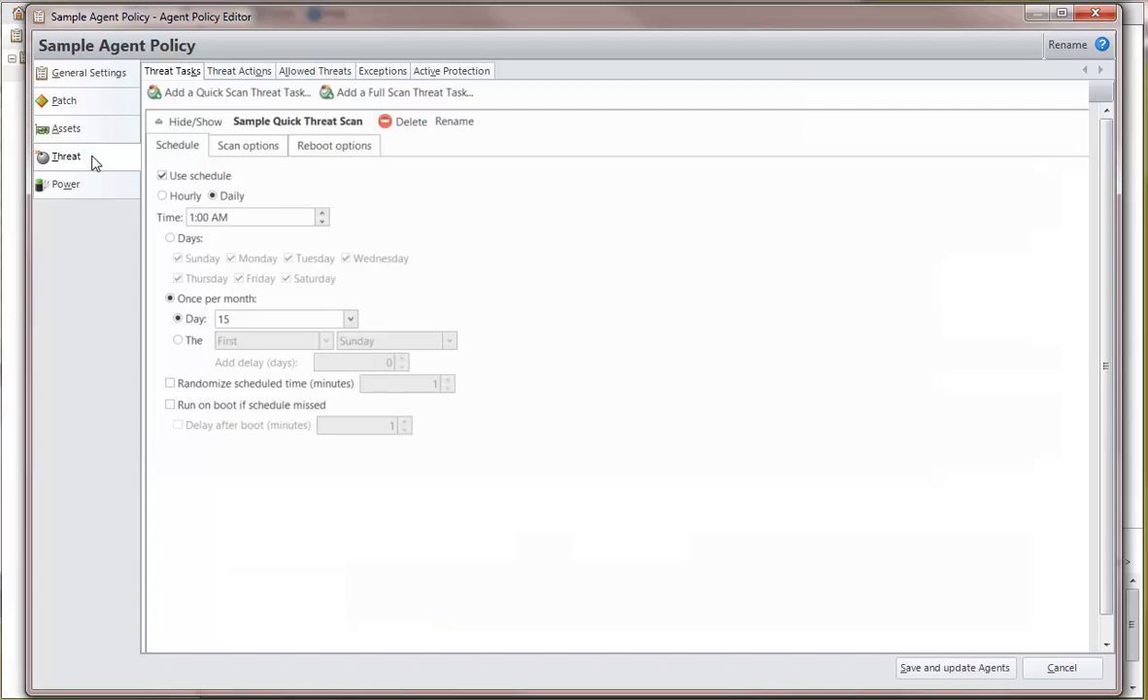